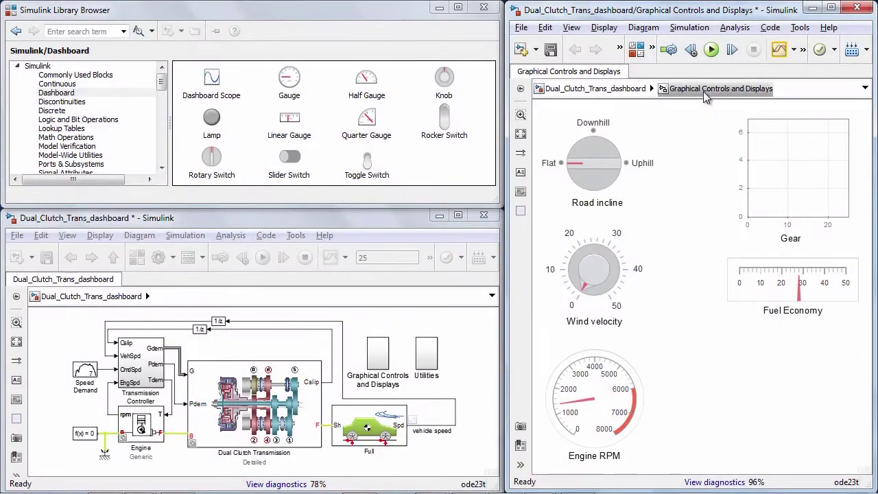
# - Run the dual clutch simulation, swinging Road incline to Downhill and back to Flat, and raising Wind velocity
pyautogui.click(712, 49)
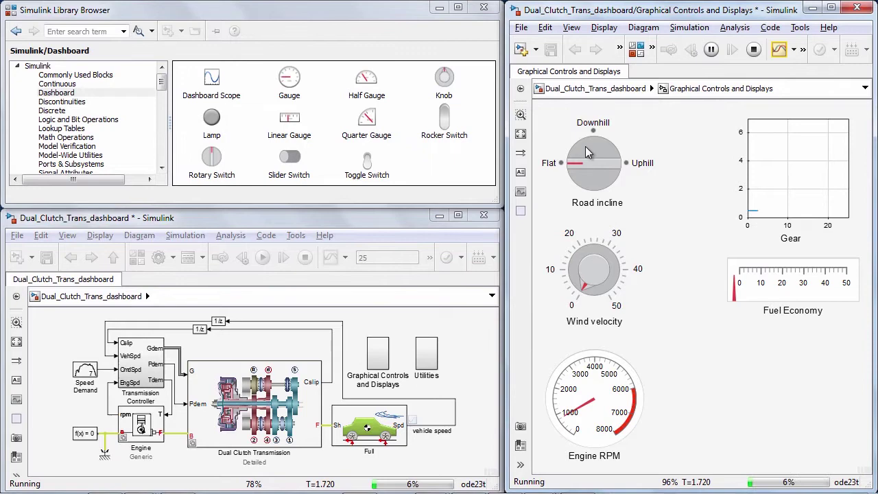
pyautogui.moveTo(575, 167); pyautogui.dragTo(596, 150)
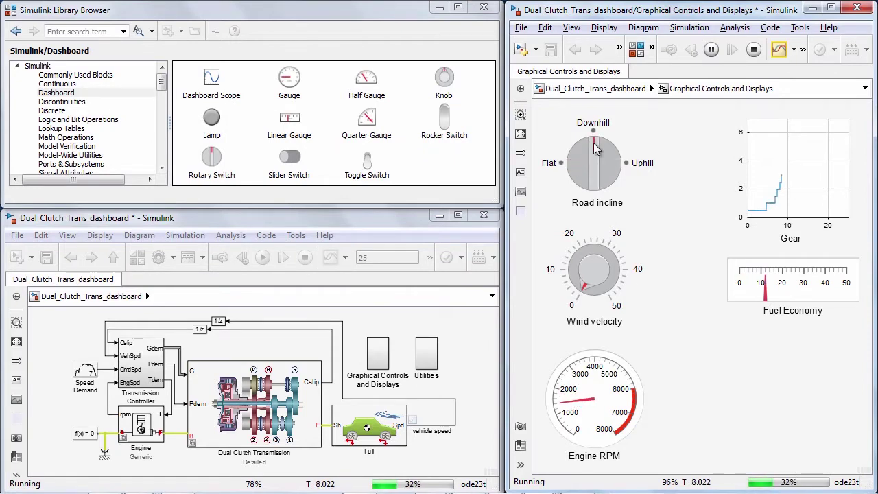
pyautogui.moveTo(596, 149); pyautogui.dragTo(576, 167)
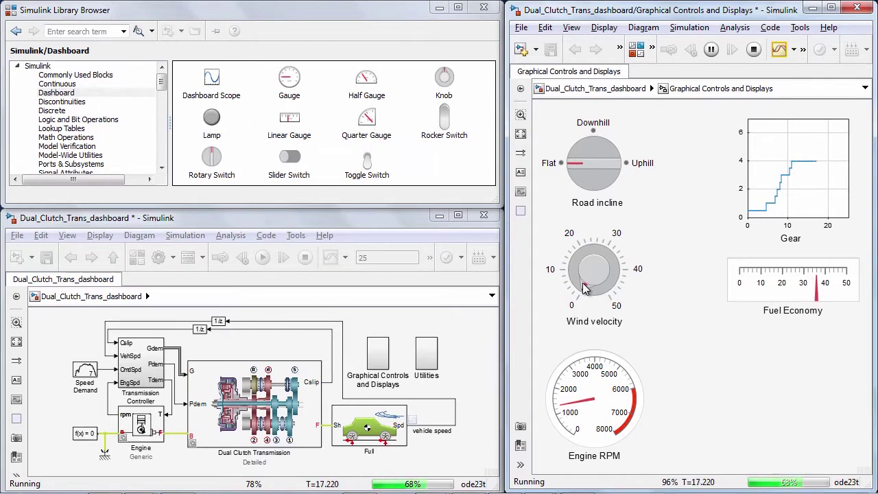
pyautogui.moveTo(584, 275); pyautogui.dragTo(611, 292)
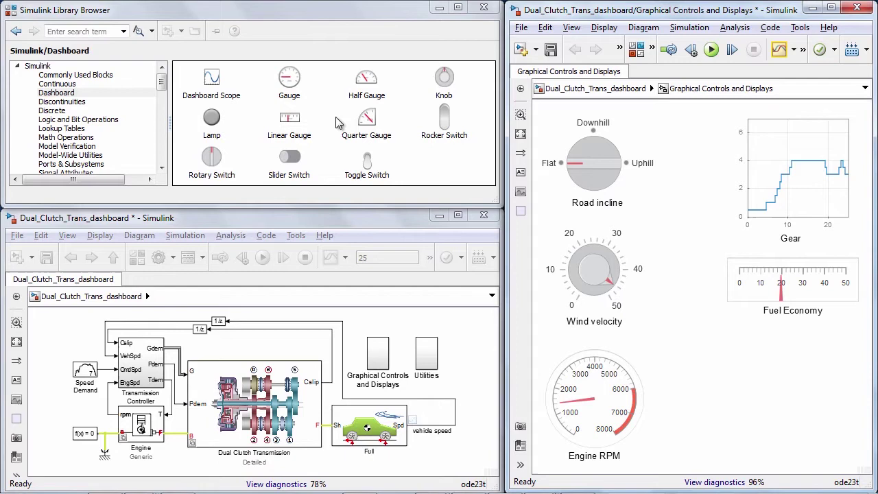
# - Drop a Dashboard Gauge block into the model and connect it to the vehicle speed signal
pyautogui.moveTo(289, 81); pyautogui.dragTo(792, 404)
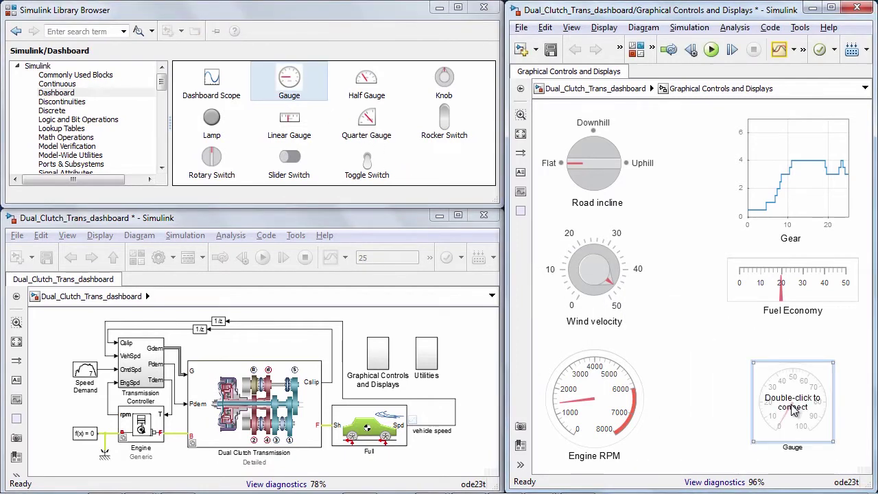
pyautogui.doubleClick(793, 409)
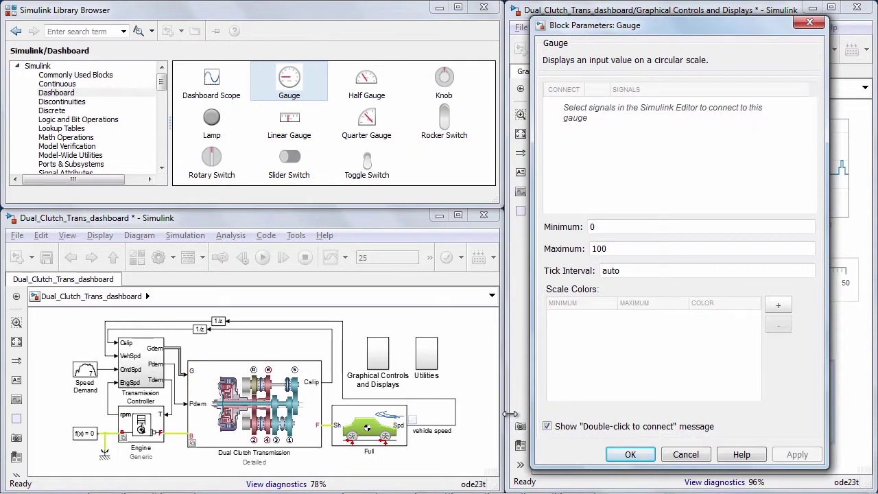
pyautogui.click(456, 418)
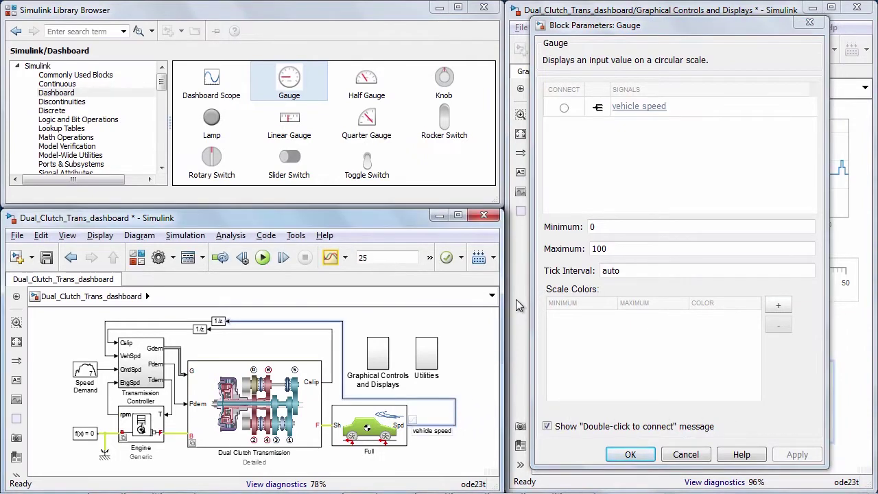
pyautogui.click(564, 107)
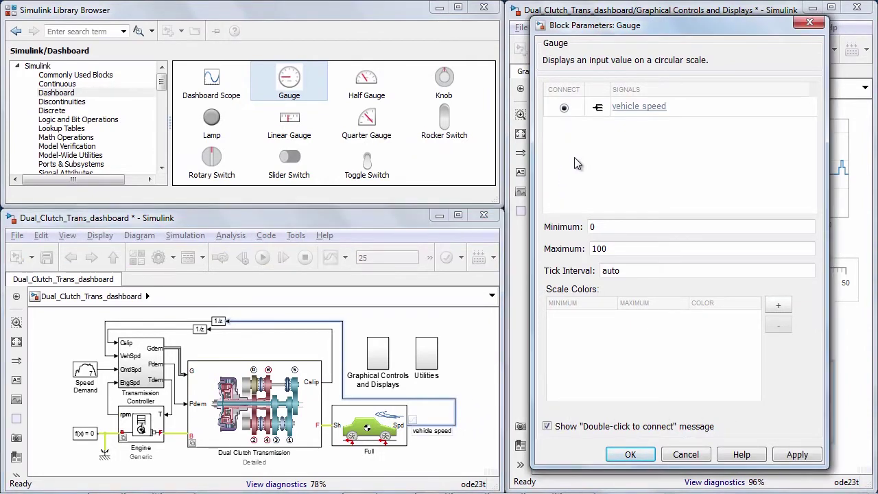
pyautogui.click(629, 454)
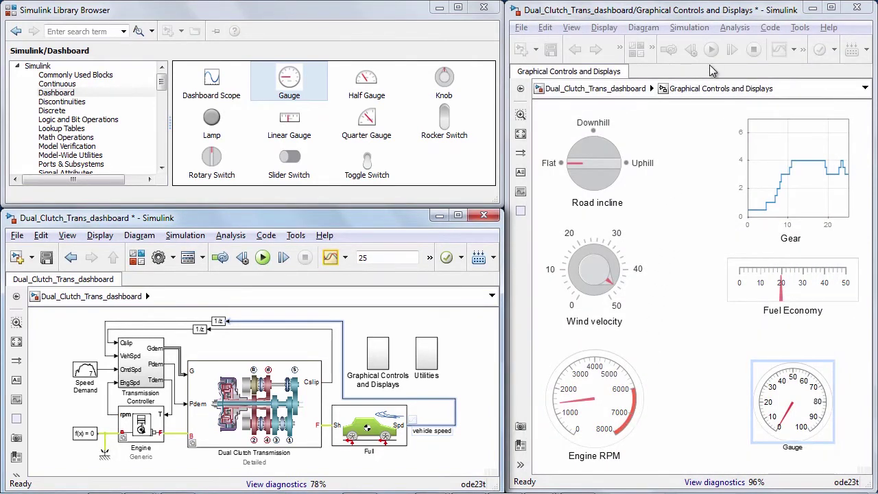
# - Rerun the simulation, lowering Wind velocity to about 5 and turning Road incline toward Downhill
pyautogui.click(711, 50)
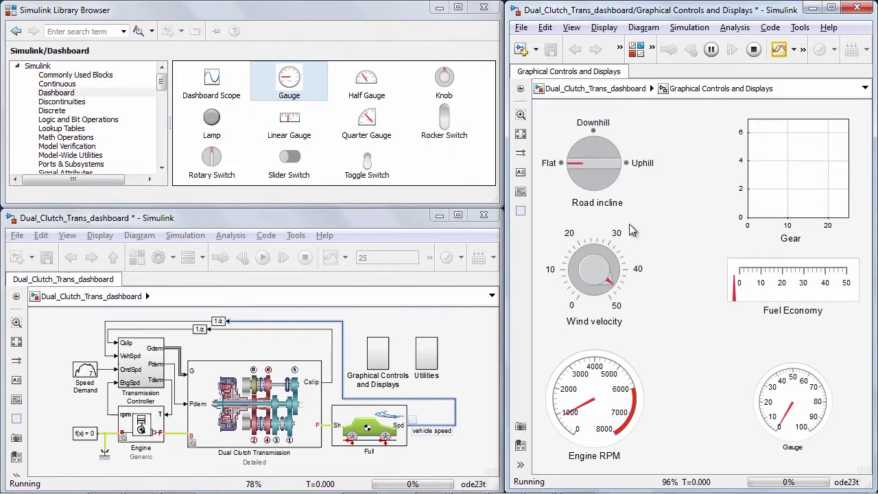
pyautogui.moveTo(613, 287); pyautogui.dragTo(578, 293)
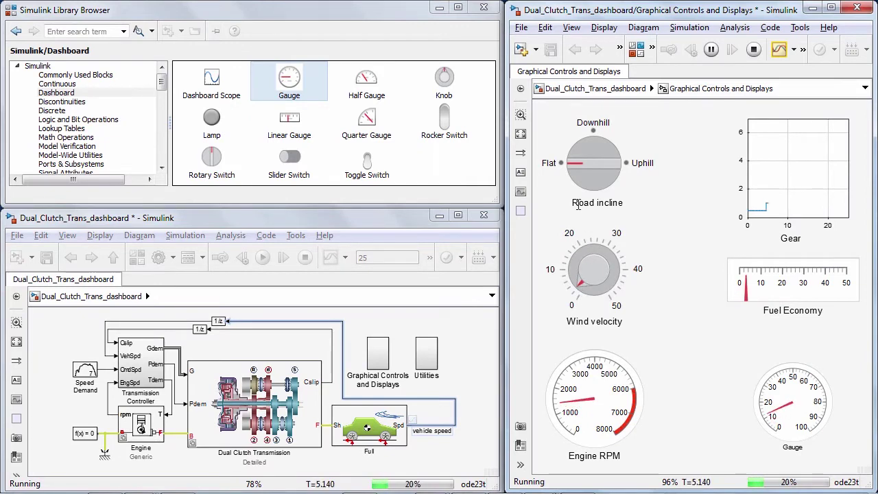
pyautogui.moveTo(575, 163); pyautogui.dragTo(615, 176)
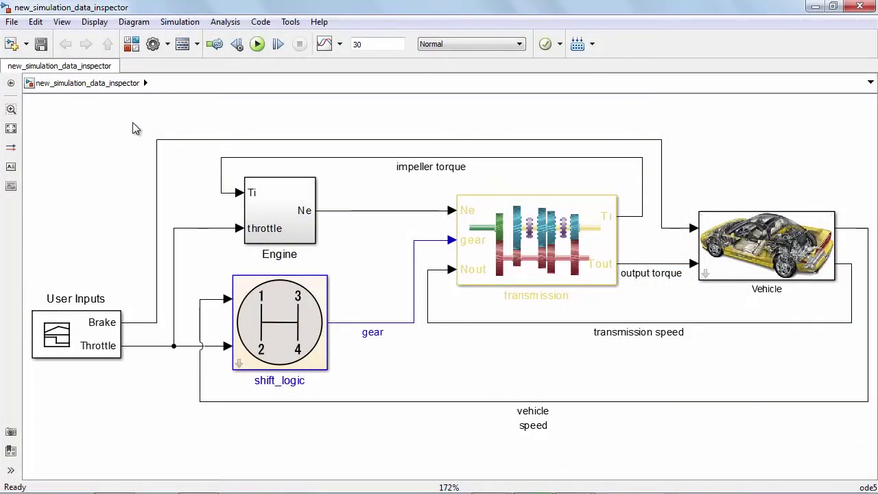
# - Stream all model signals to the Data Inspector, simulate, and open the Data Inspector showing Run 1
pyautogui.moveTo(132, 121); pyautogui.dragTo(654, 415)
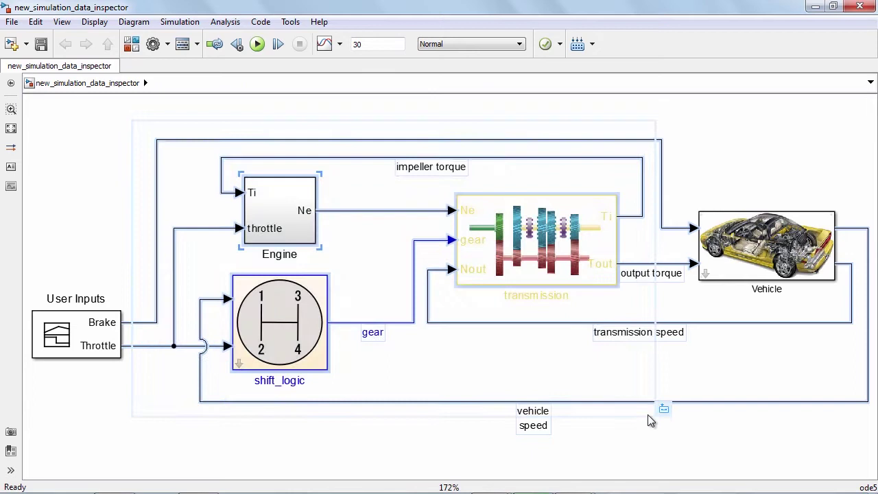
pyautogui.click(339, 44)
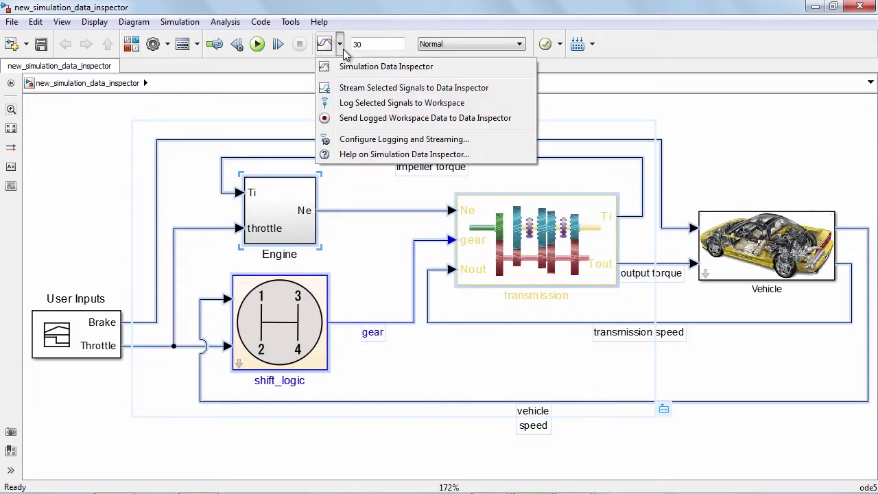
pyautogui.click(328, 88)
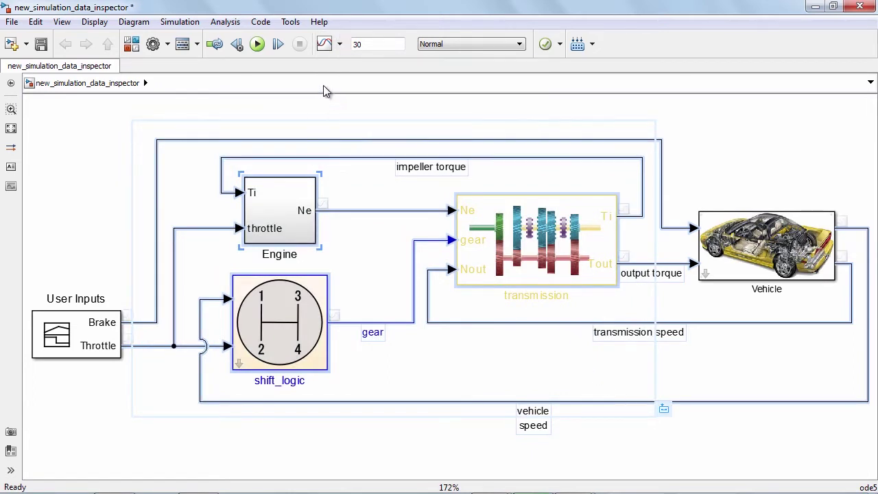
pyautogui.click(258, 44)
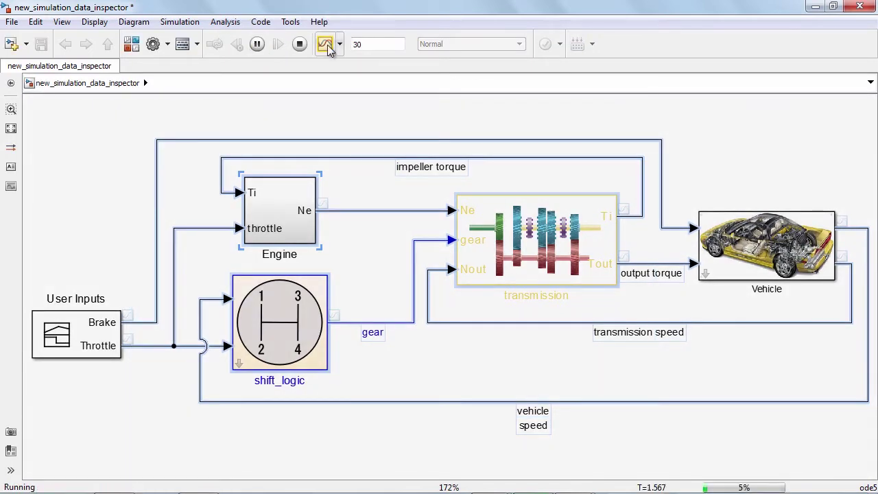
pyautogui.click(327, 45)
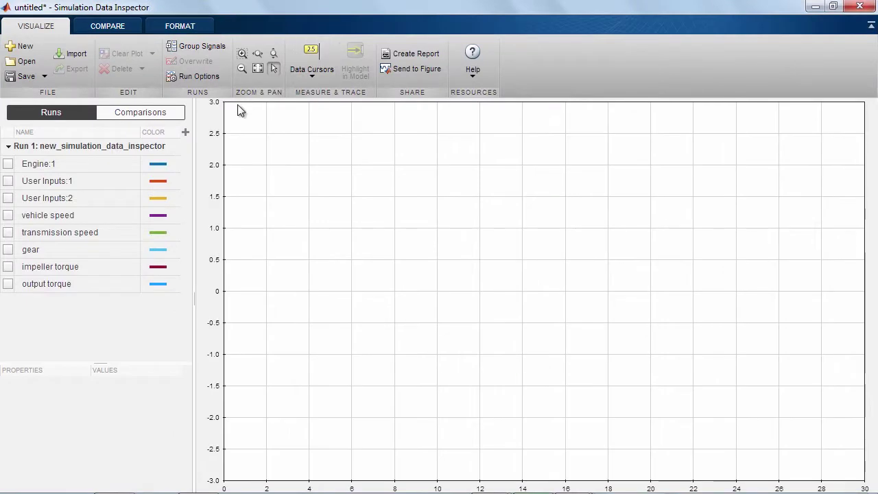
# - Use a 2x1 subplot layout with gear on top and impeller and output torque below
pyautogui.click(9, 250)
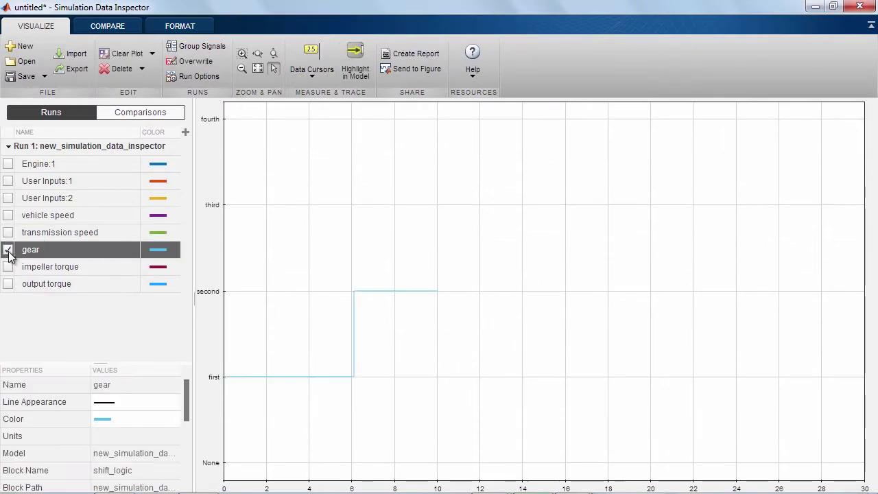
pyautogui.click(186, 27)
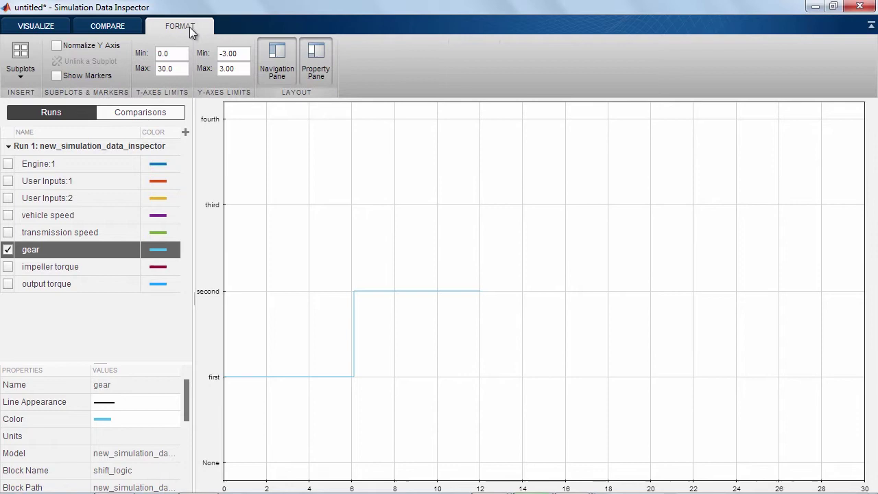
pyautogui.click(19, 72)
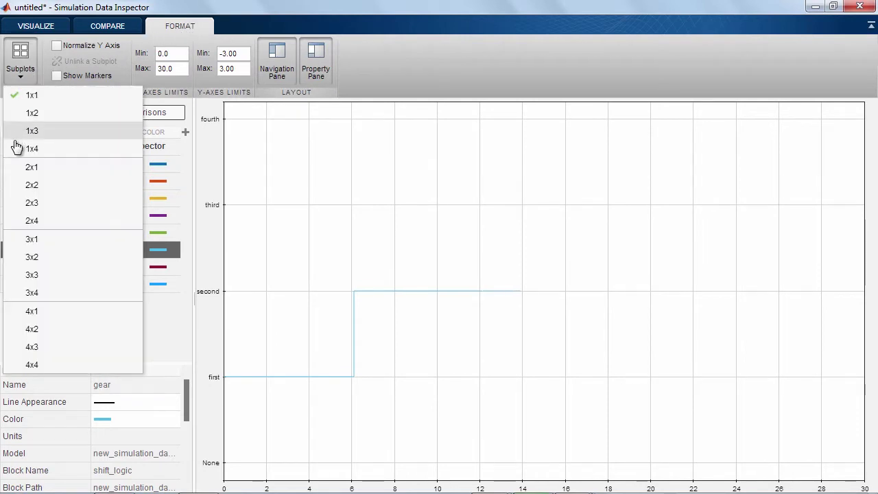
pyautogui.click(21, 169)
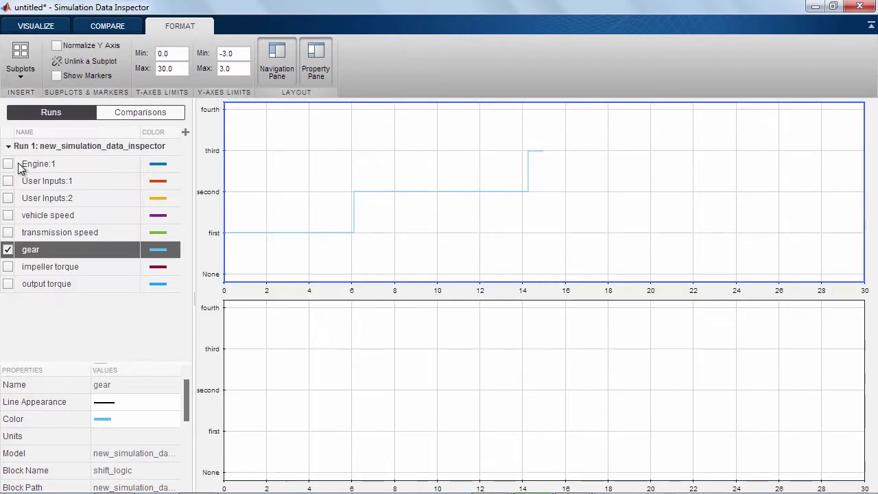
pyautogui.click(255, 336)
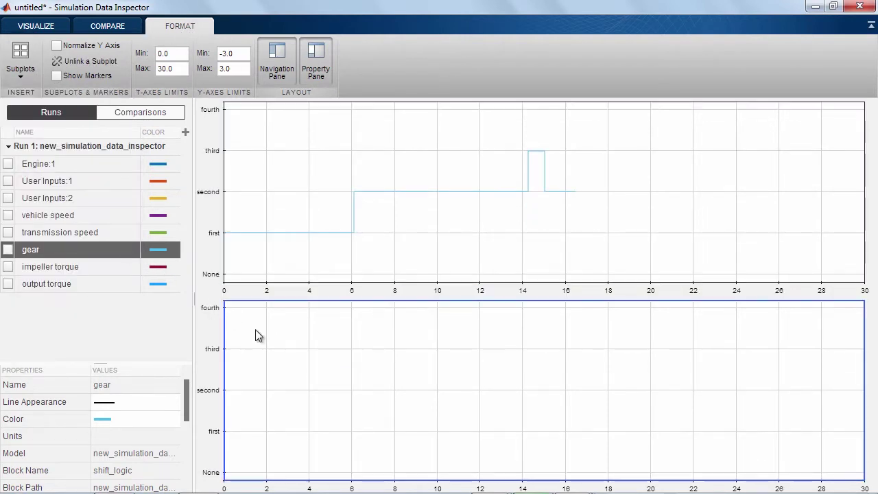
pyautogui.click(8, 267)
pyautogui.click(7, 284)
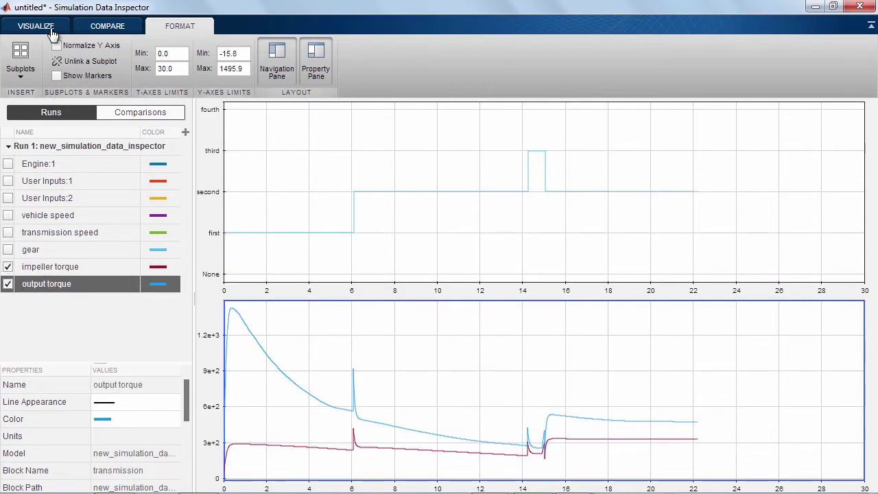
pyautogui.click(51, 29)
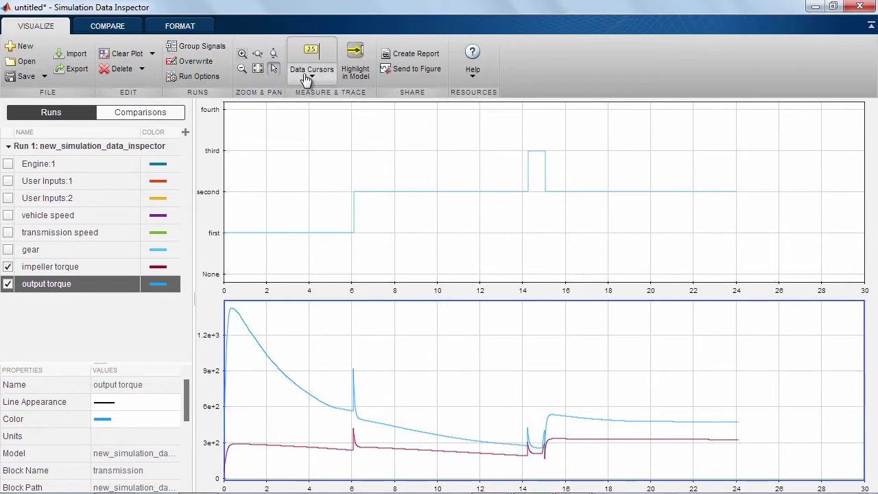
# - Show two data cursors and position them at 5.2 s and 14.6 s
pyautogui.click(307, 78)
pyautogui.click(306, 114)
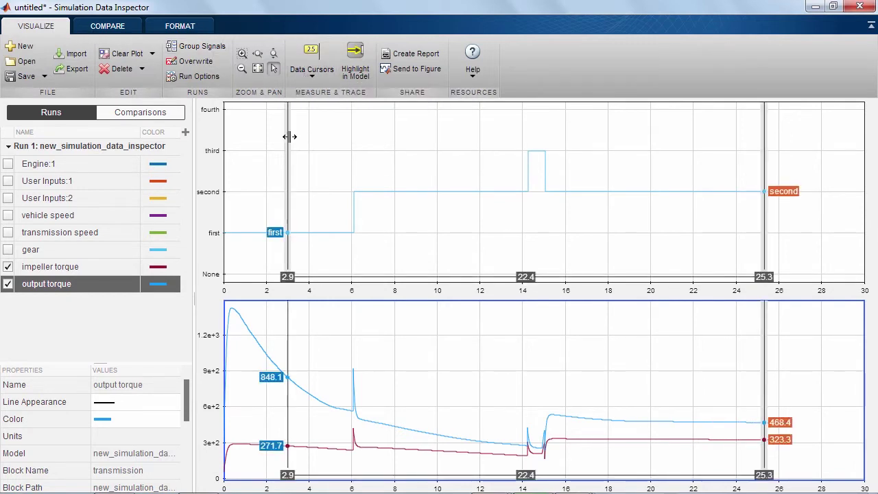
pyautogui.moveTo(286, 138); pyautogui.dragTo(337, 145)
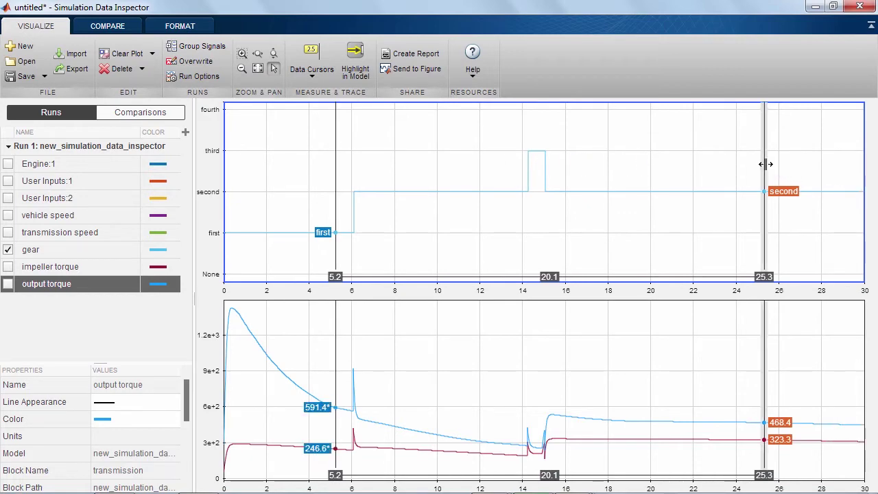
pyautogui.moveTo(766, 164); pyautogui.dragTo(536, 167)
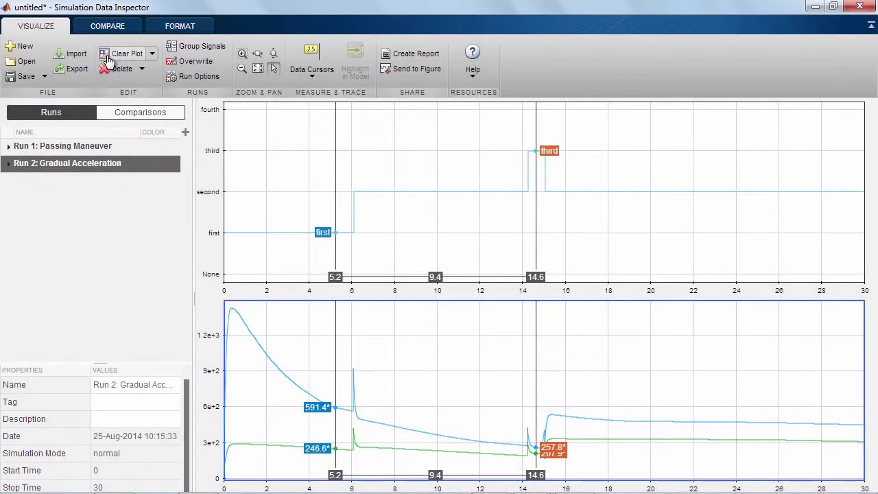
# - Compare Run 2 Gradual Acceleration against Run 1 Passing Maneuver and plot the vehicle speed difference
pyautogui.click(107, 26)
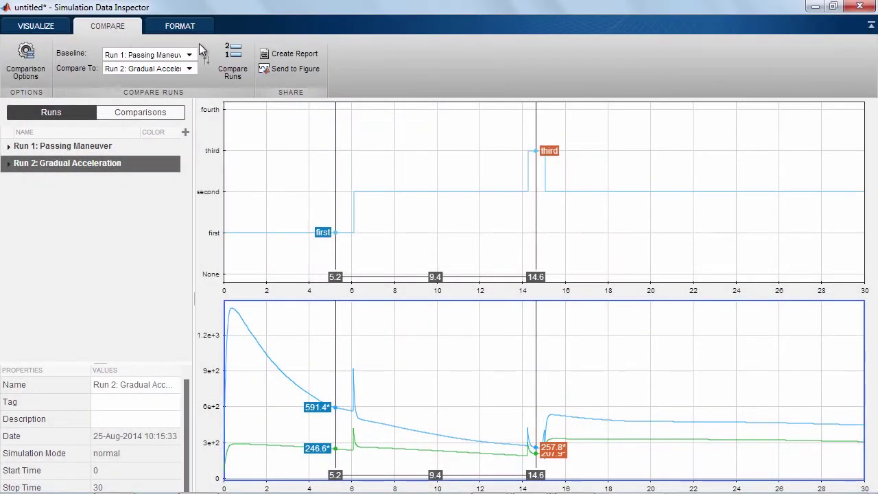
pyautogui.click(232, 56)
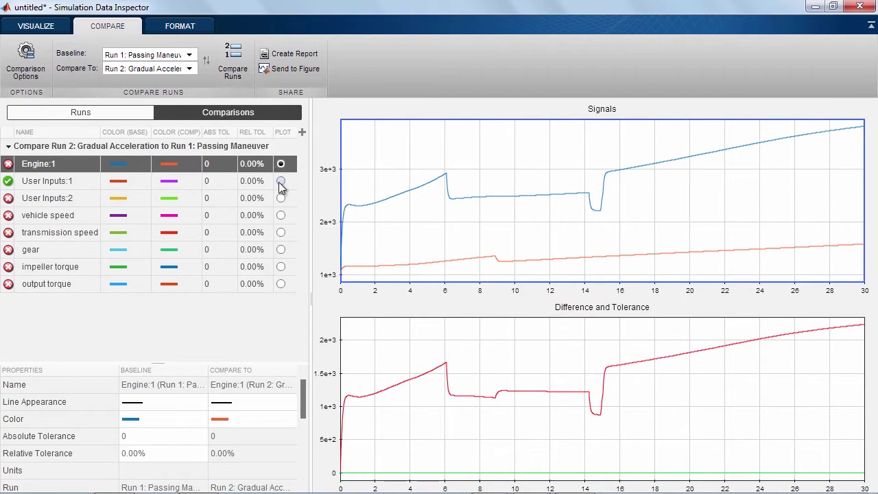
pyautogui.click(281, 215)
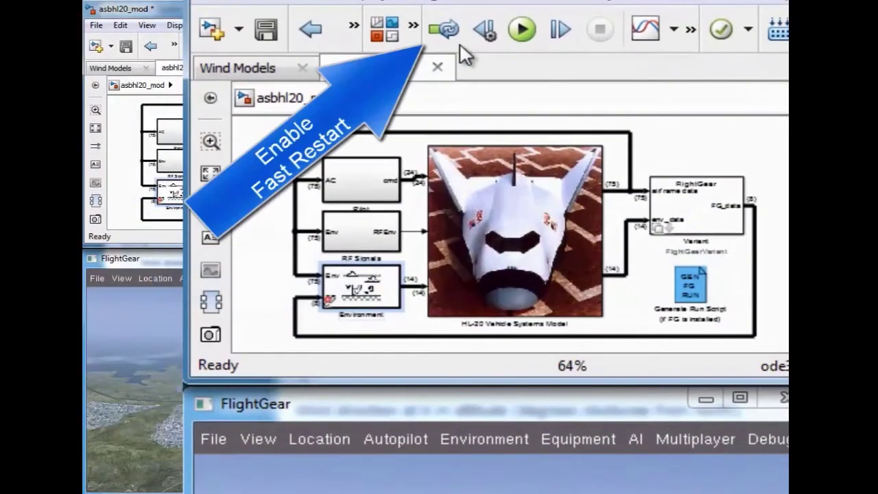
# - Enable Fast Restart on one HL-20 model copy and start simulating both copies
pyautogui.click(442, 29)
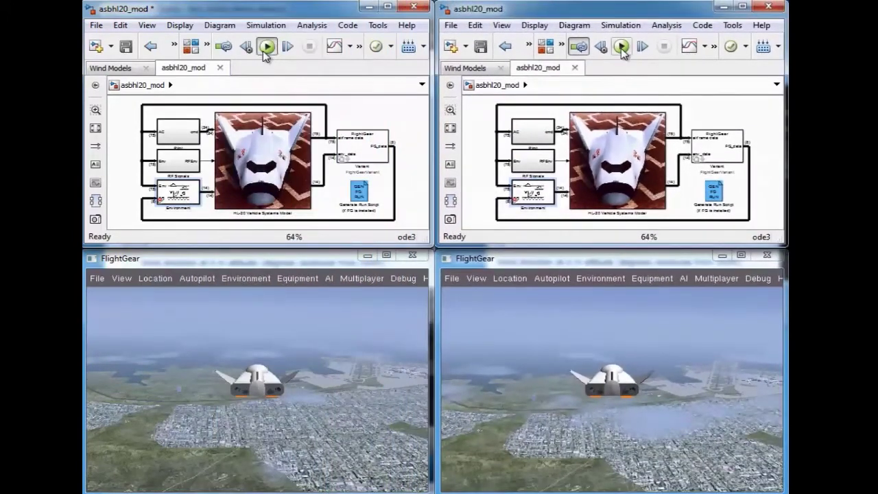
pyautogui.click(264, 49)
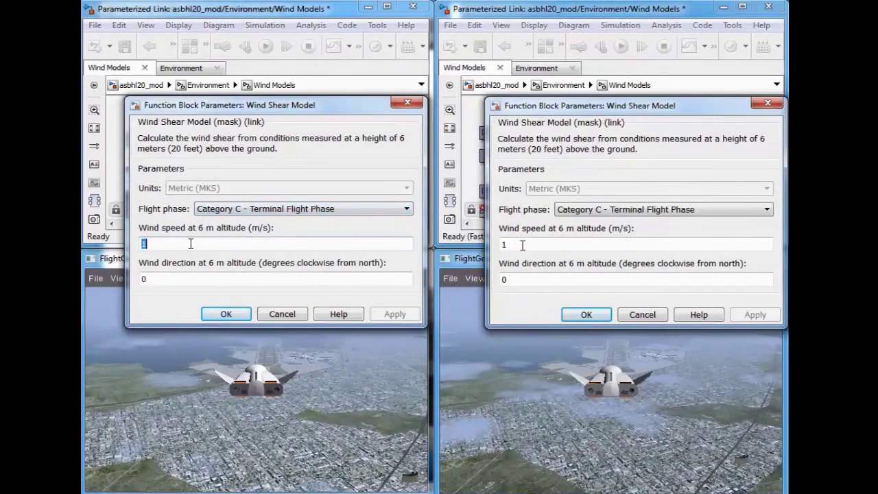
# - Set the Wind Shear Model wind speed at 6 m to 25 m/s in both models
pyautogui.doubleClick(522, 245)
pyautogui.write('2')
pyautogui.write('25')
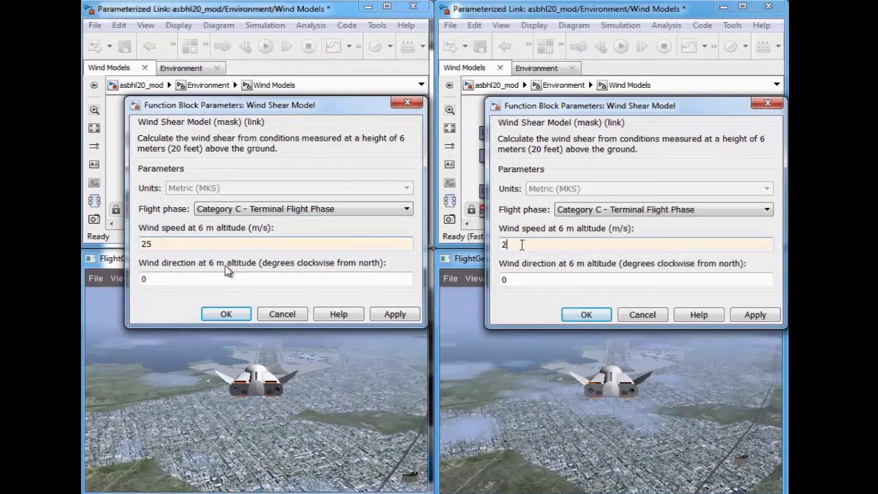
pyautogui.click(582, 314)
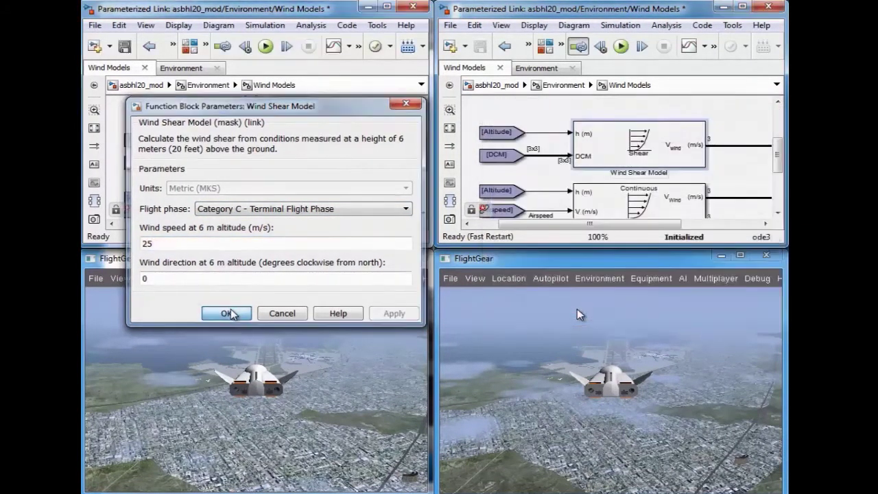
pyautogui.click(230, 314)
# - Return both windows to the top-level asbhl20_mod model and rerun both simulations
pyautogui.click(544, 70)
pyautogui.click(511, 85)
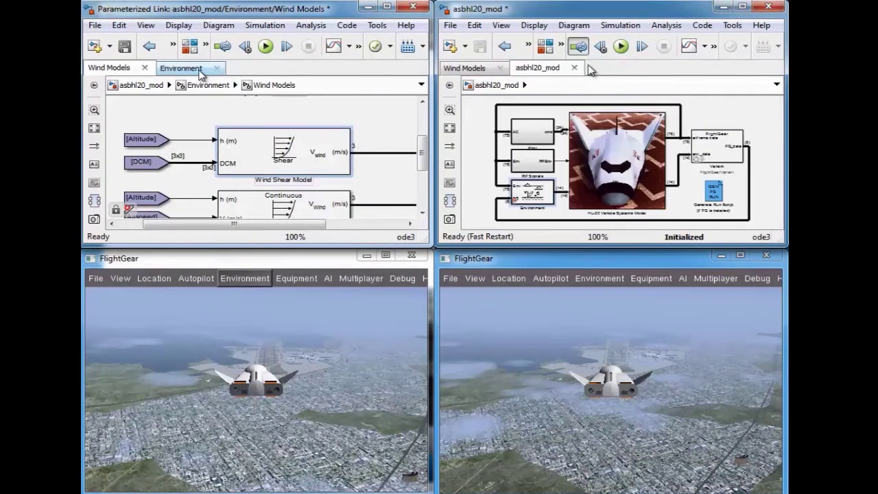
pyautogui.click(200, 69)
pyautogui.click(155, 85)
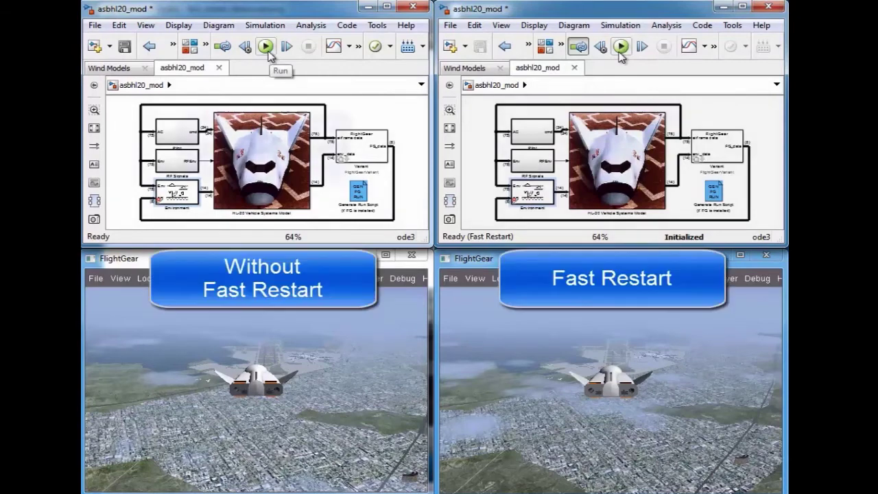
pyautogui.click(266, 47)
pyautogui.click(621, 46)
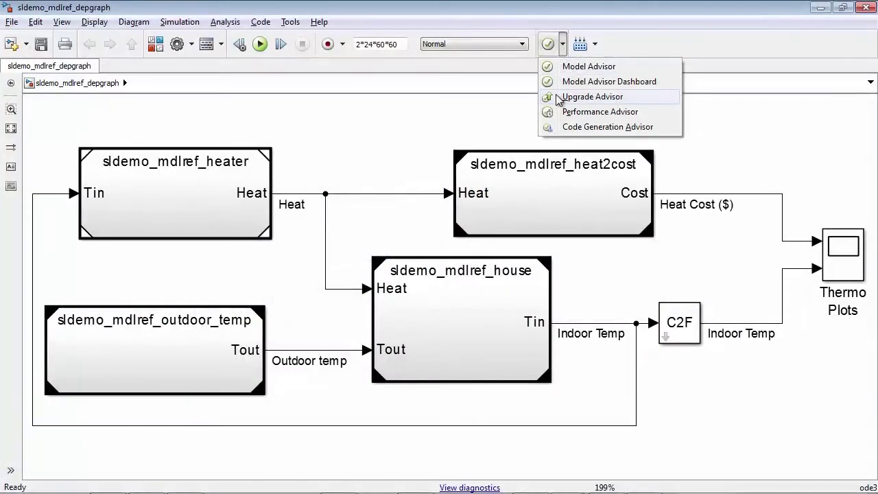
# - Run Performance Advisor's selected checks on sldemo_mdlref_depgraph, maximized, and expand the Simulation results
pyautogui.click(559, 111)
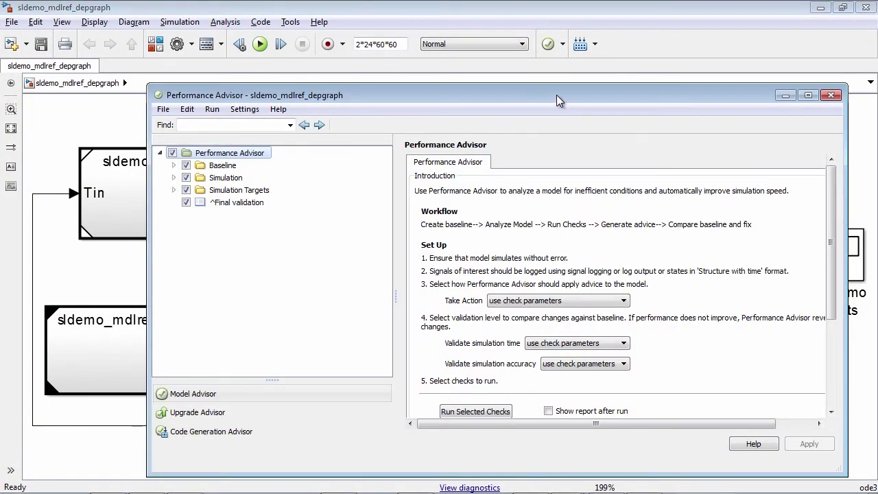
pyautogui.doubleClick(557, 95)
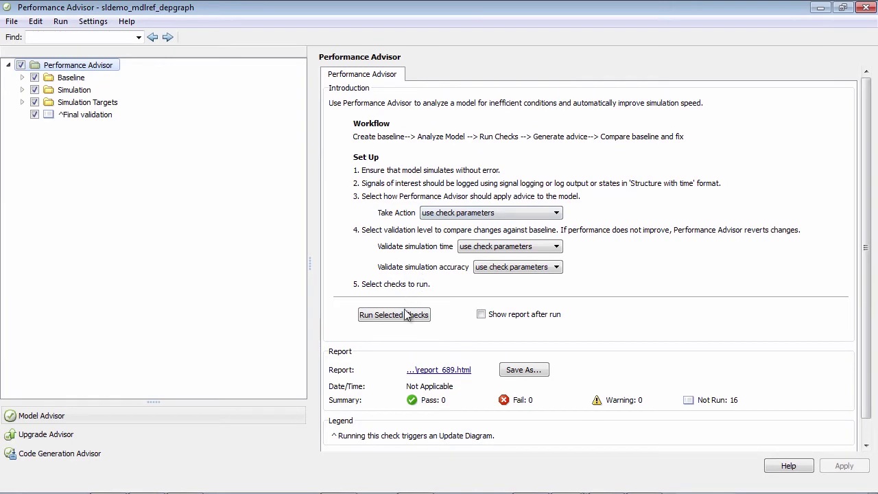
pyautogui.click(405, 315)
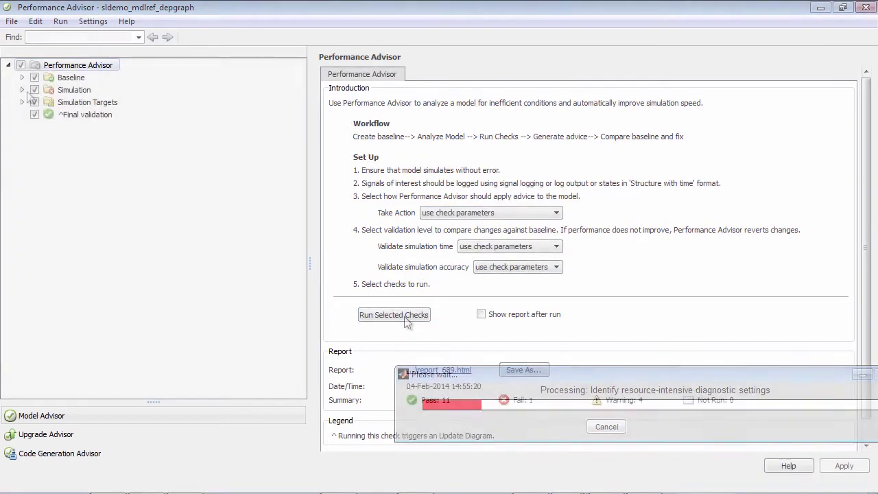
pyautogui.click(23, 90)
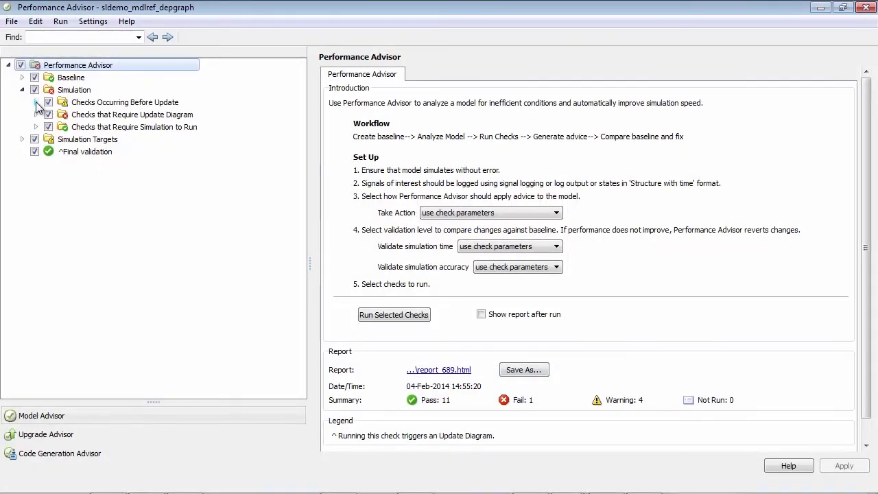
# - Review the optimization settings check, then the failed parallel build check: parallel build off, too few workers
pyautogui.click(36, 102)
pyautogui.click(92, 129)
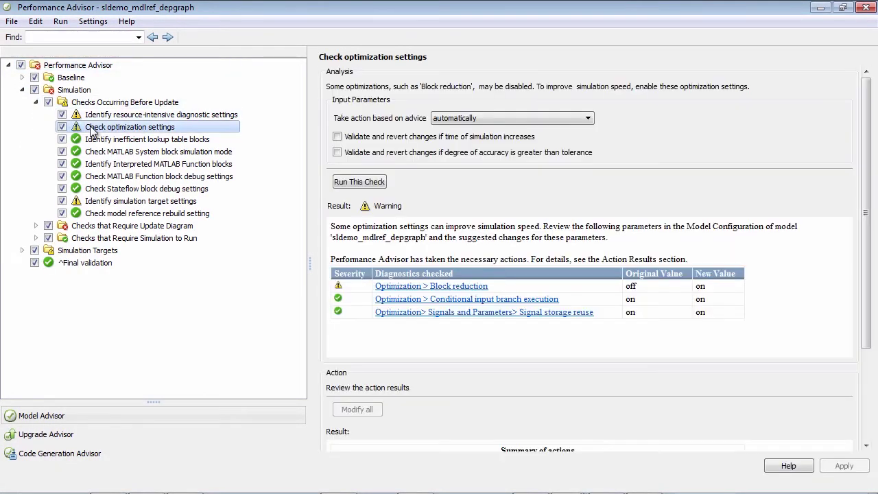
pyautogui.click(37, 225)
pyautogui.click(89, 241)
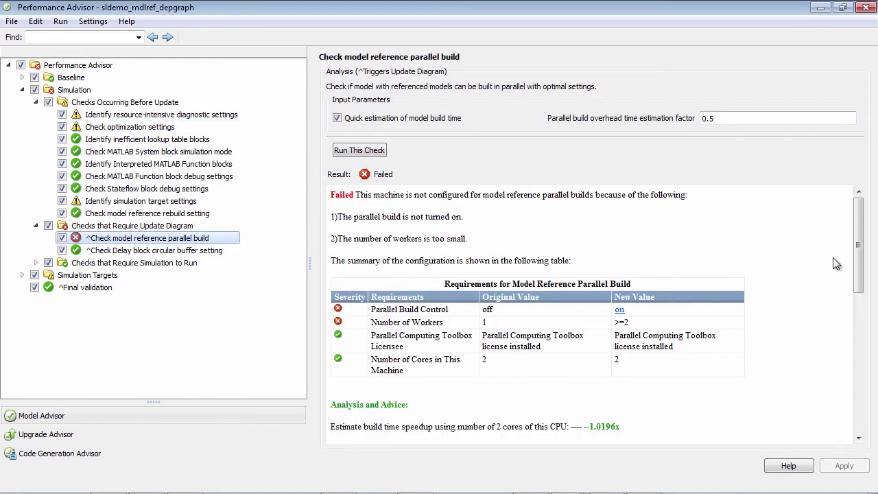
pyautogui.moveTo(857, 251); pyautogui.dragTo(856, 401)
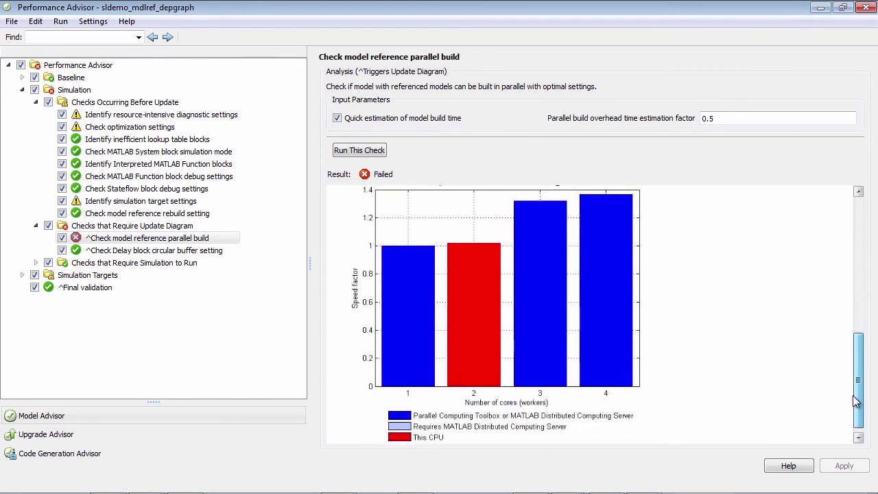